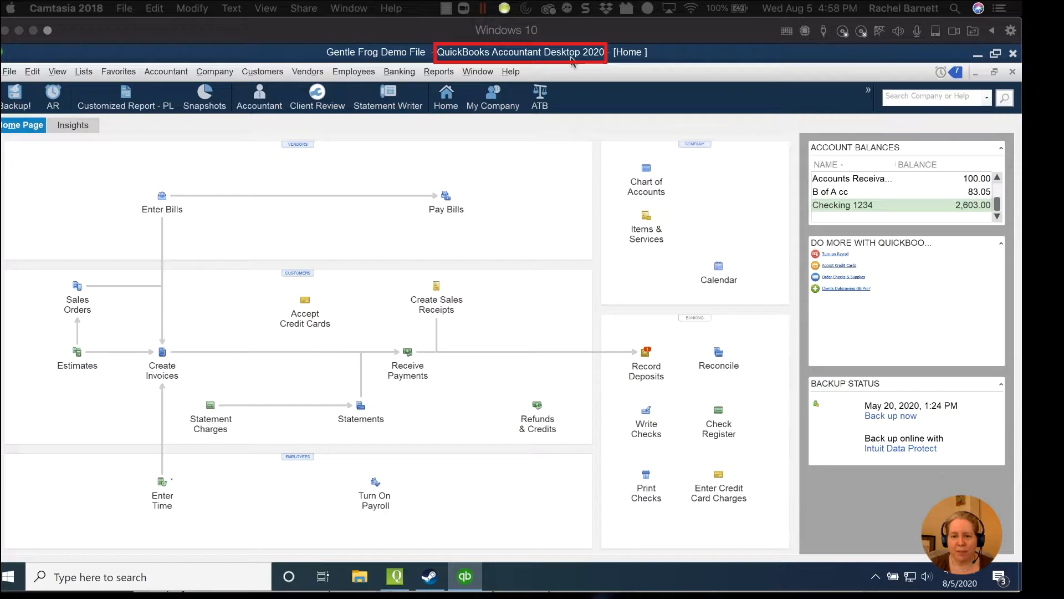
left_click(10, 73)
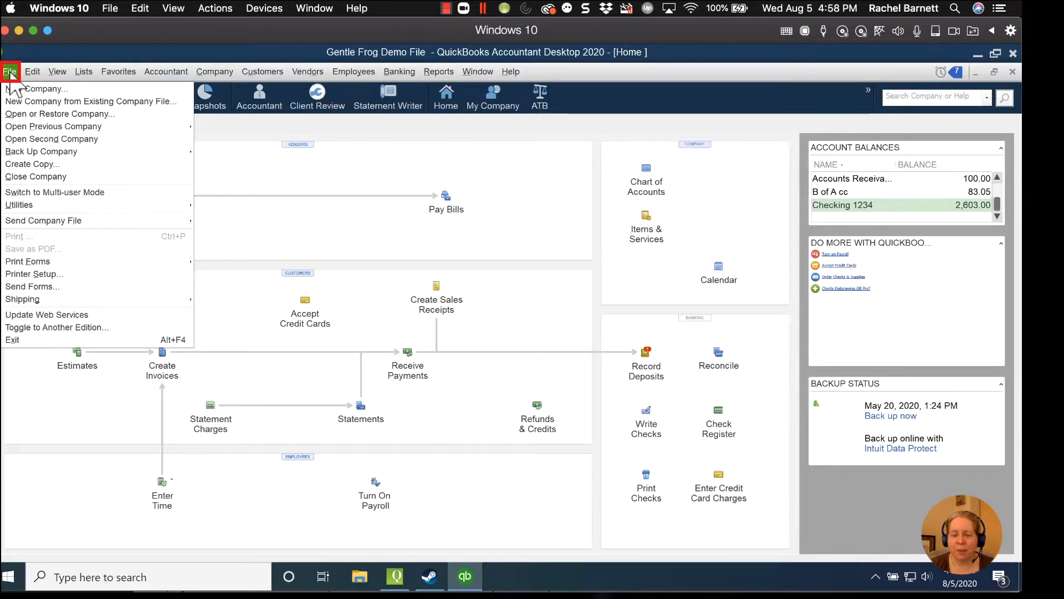
left_click(10, 72)
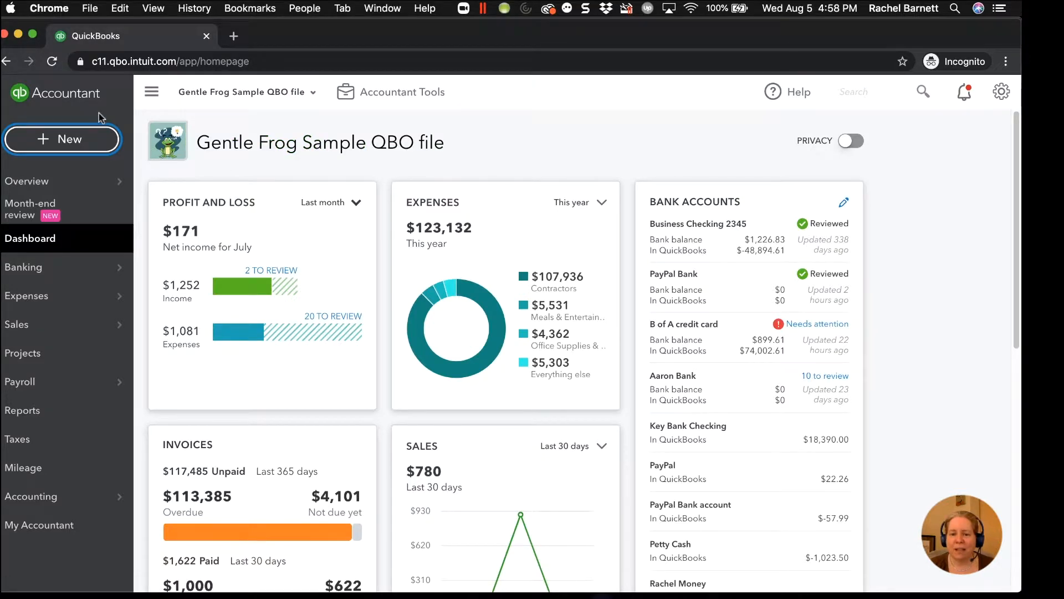
left_click(204, 65)
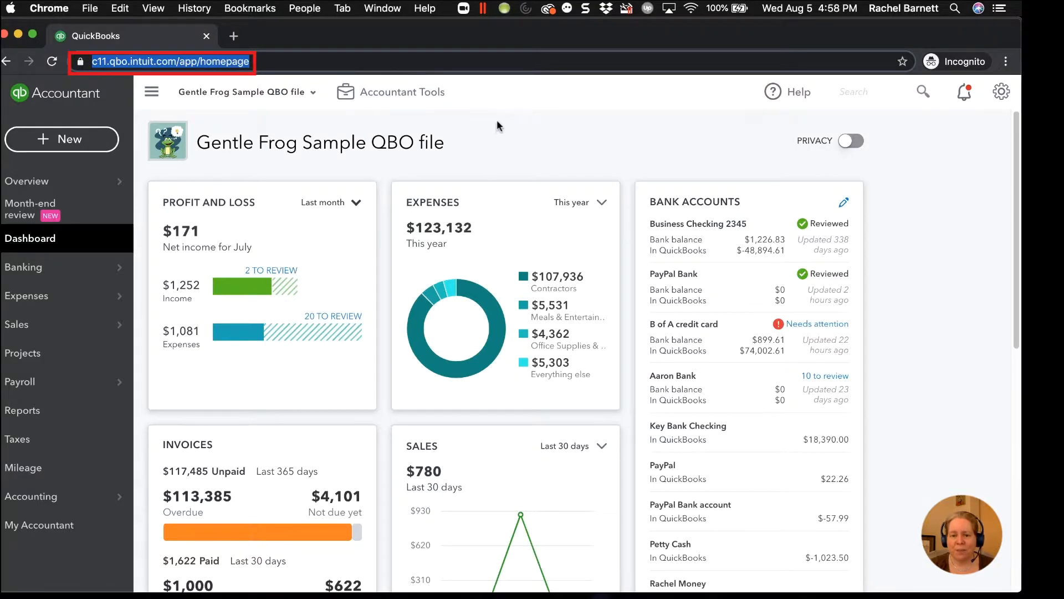
left_click(531, 126)
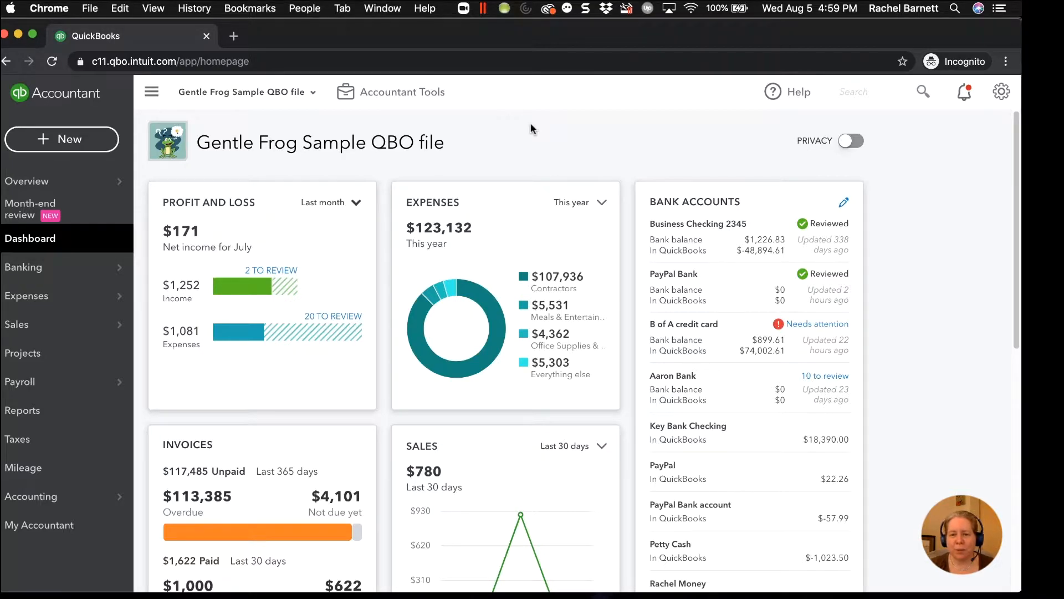
Step: Switch to QuickBooks Desktop and run the company's Profit & Loss Standard report with the date range set to All
key("super+Tab")
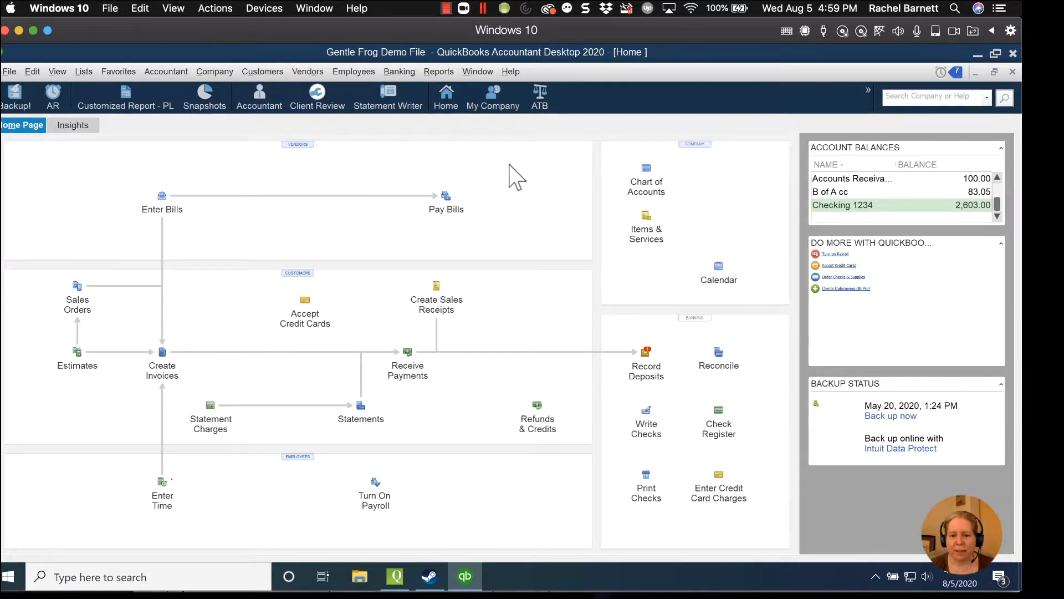
left_click(444, 74)
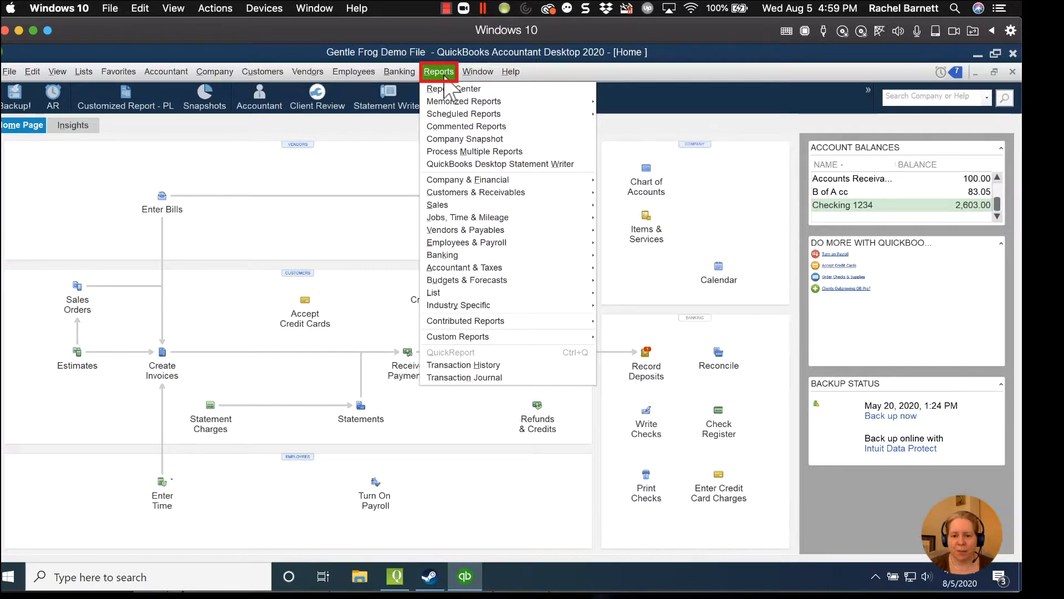
mouse_move(471, 188)
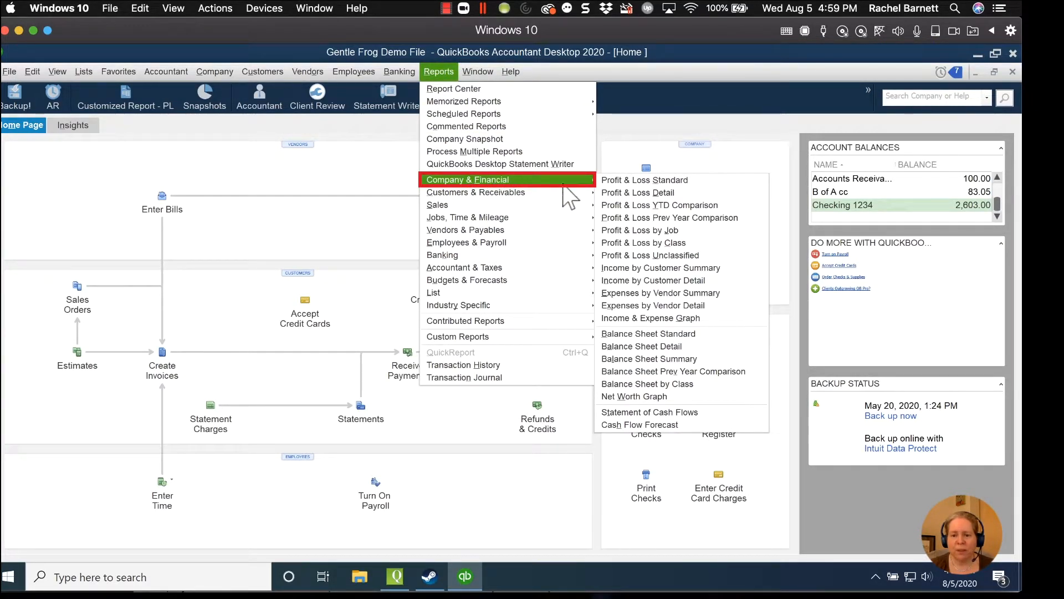
left_click(635, 181)
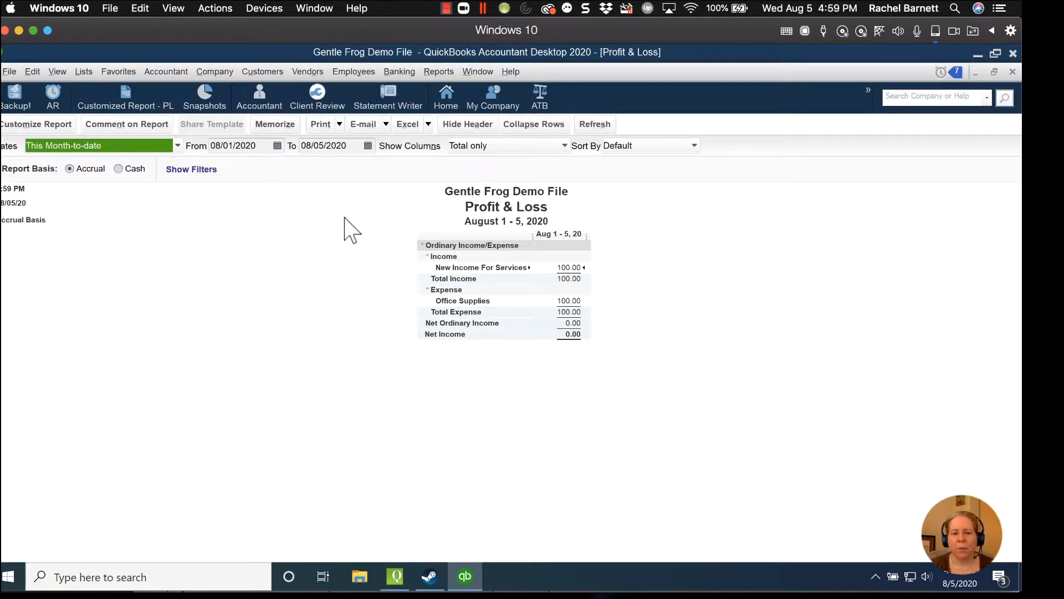
left_click(91, 146)
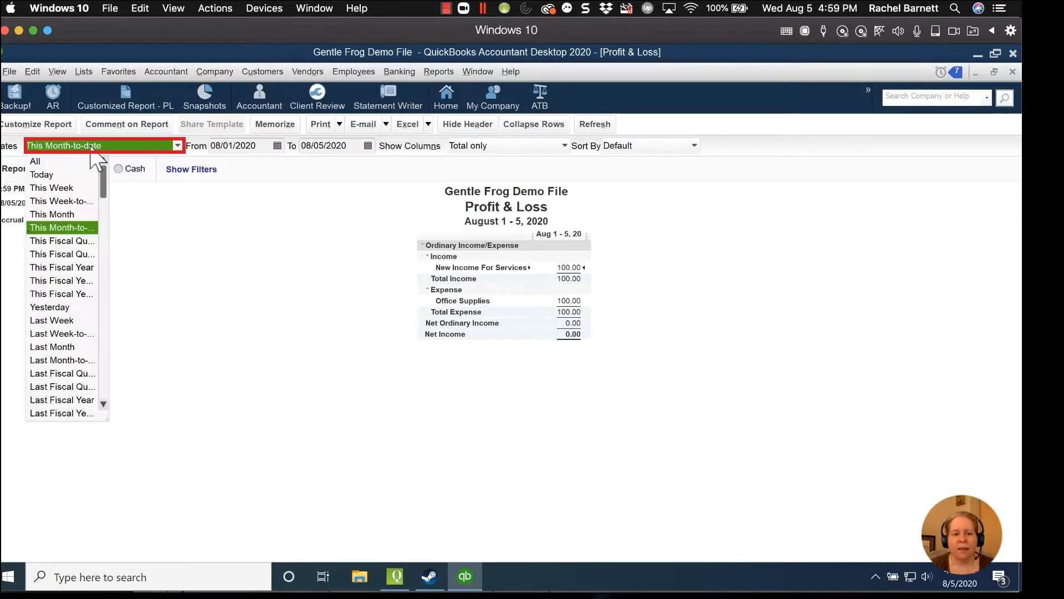
left_click(45, 161)
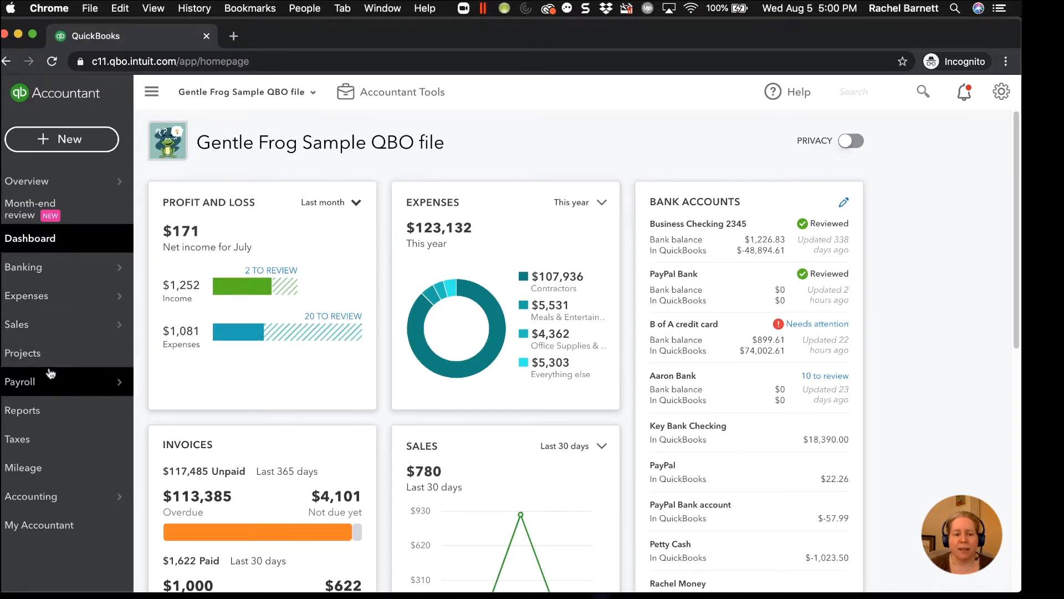
Step: In QuickBooks Online, go to the standard reports list and mark Balance Sheet Comparison as a favorite
left_click(57, 413)
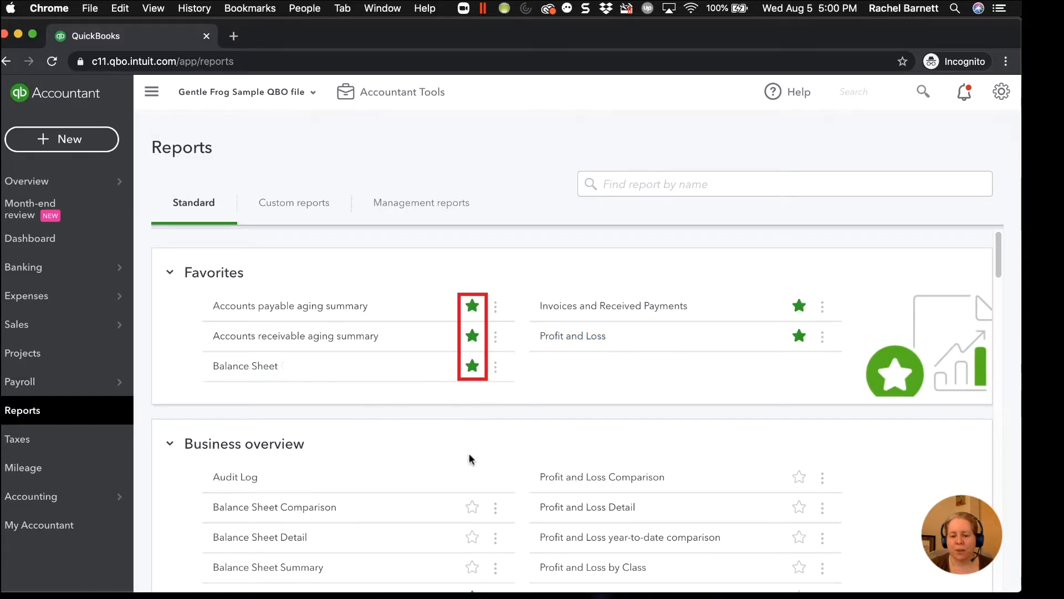
left_click(473, 507)
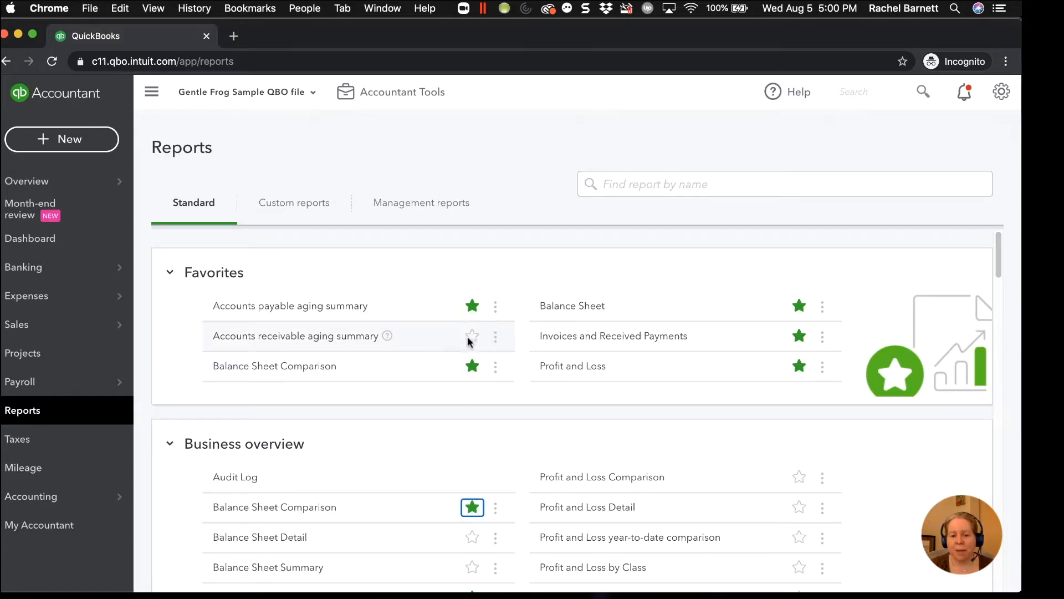
Step: Open the favorite Profit and Loss report, run it for All Dates, and review it down to net income
left_click(571, 366)
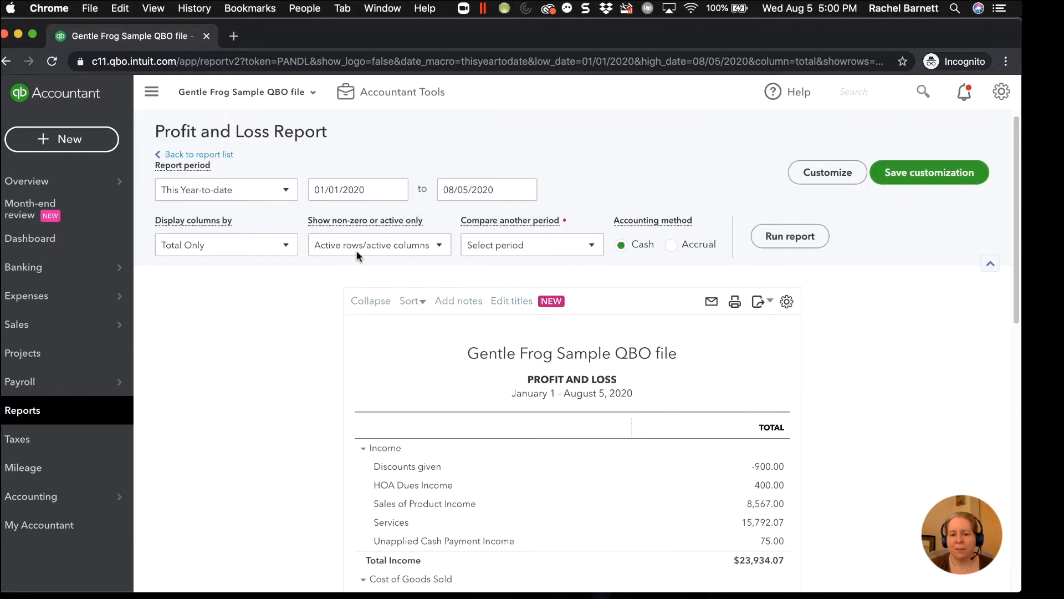
left_click(263, 208)
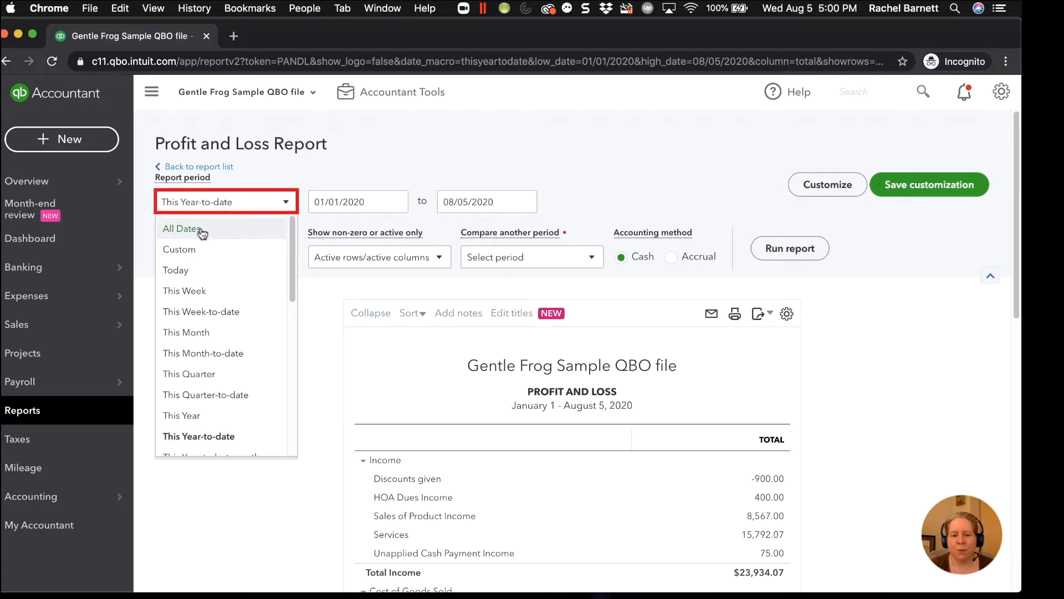
left_click(201, 231)
left_click(790, 249)
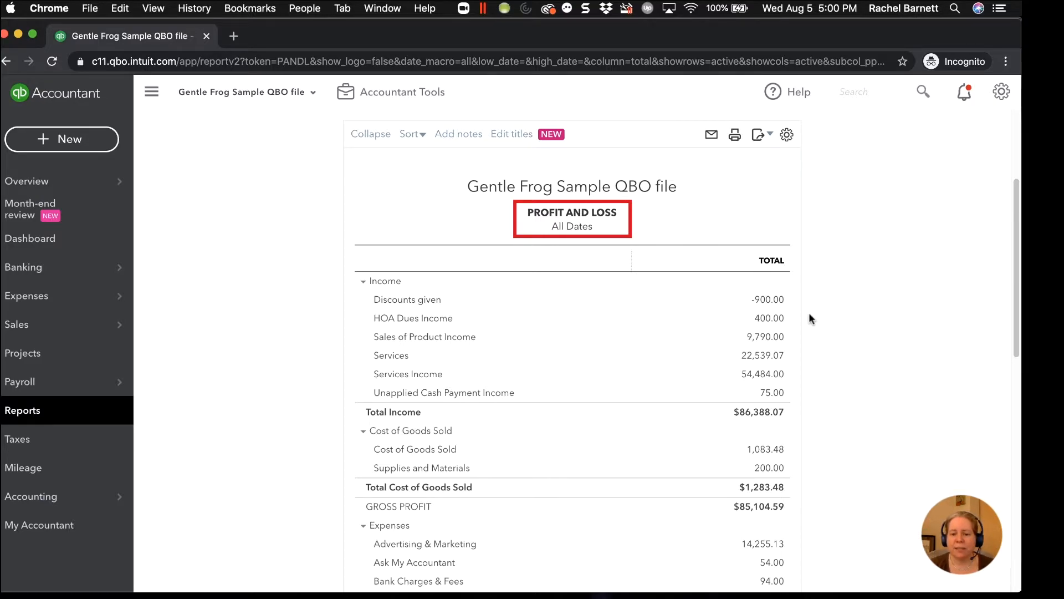
scroll(807, 344, "down", 3)
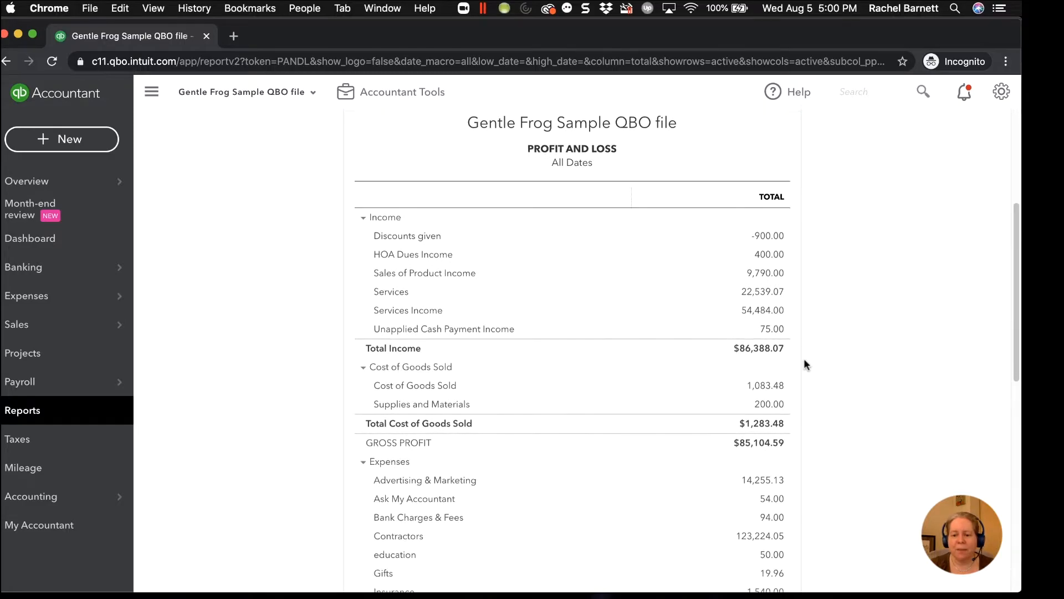
scroll(805, 361, "down", 7)
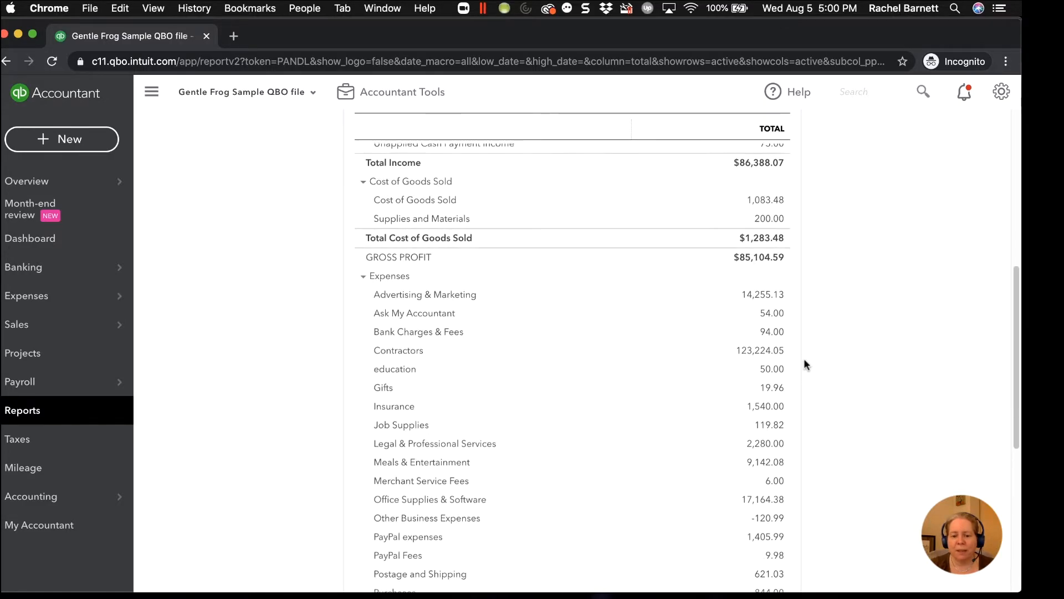
scroll(804, 360, "down", 10)
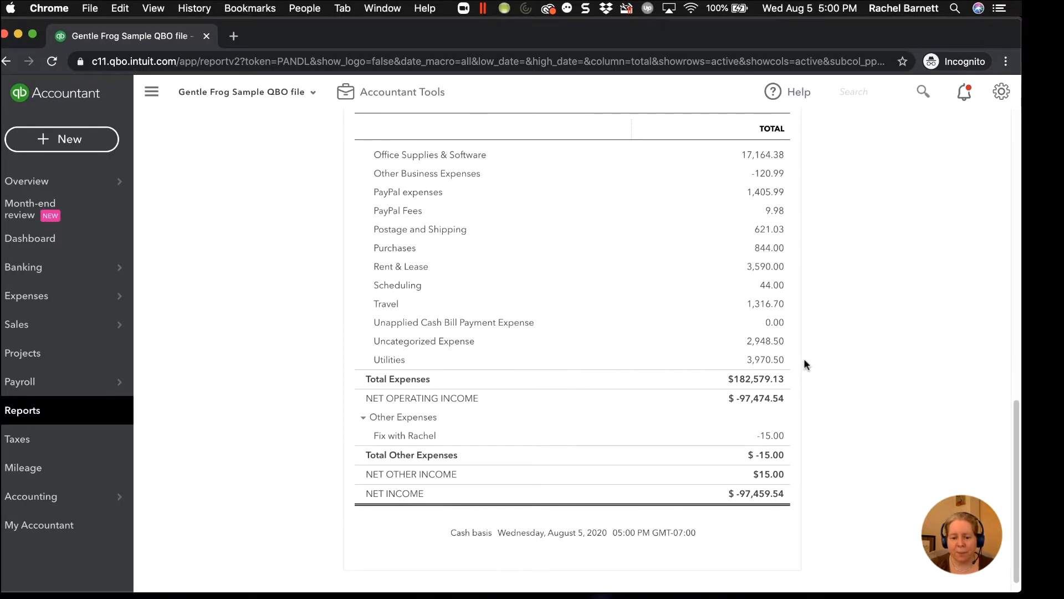
Step: Set the Profit and Loss report to display columns by Months, rerun it, and look through the monthly figures
scroll(804, 358, "up", 20)
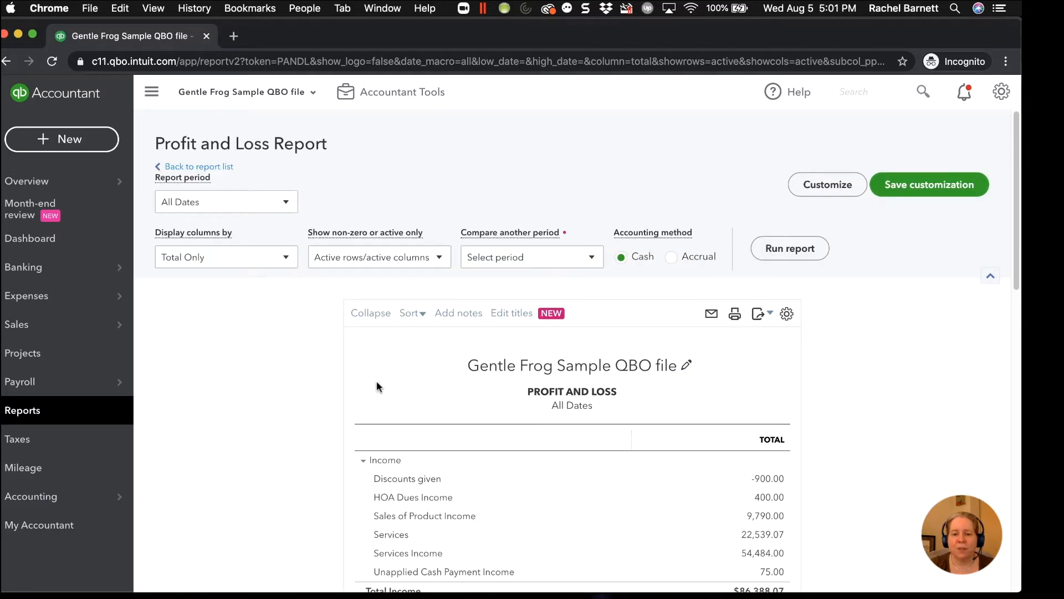
left_click(255, 264)
left_click(201, 344)
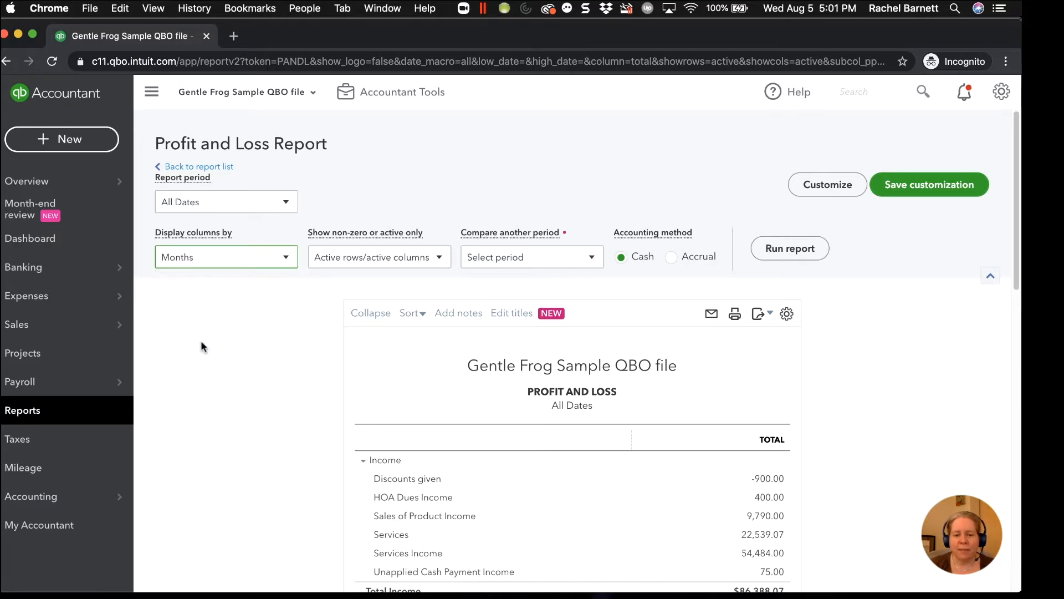
left_click(782, 254)
scroll(905, 357, "down", 3)
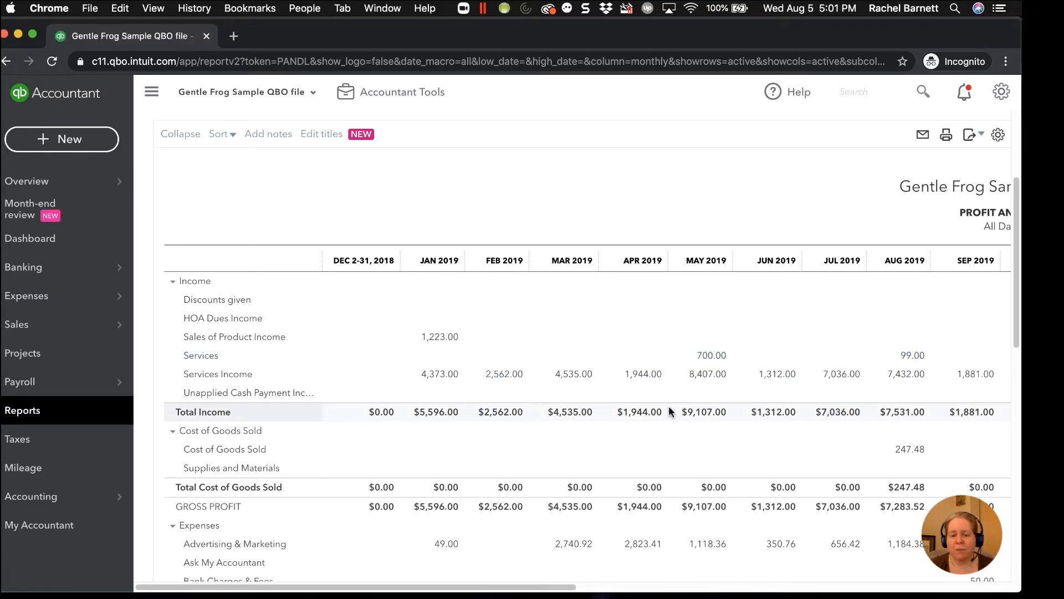
scroll(669, 411, "down", 10)
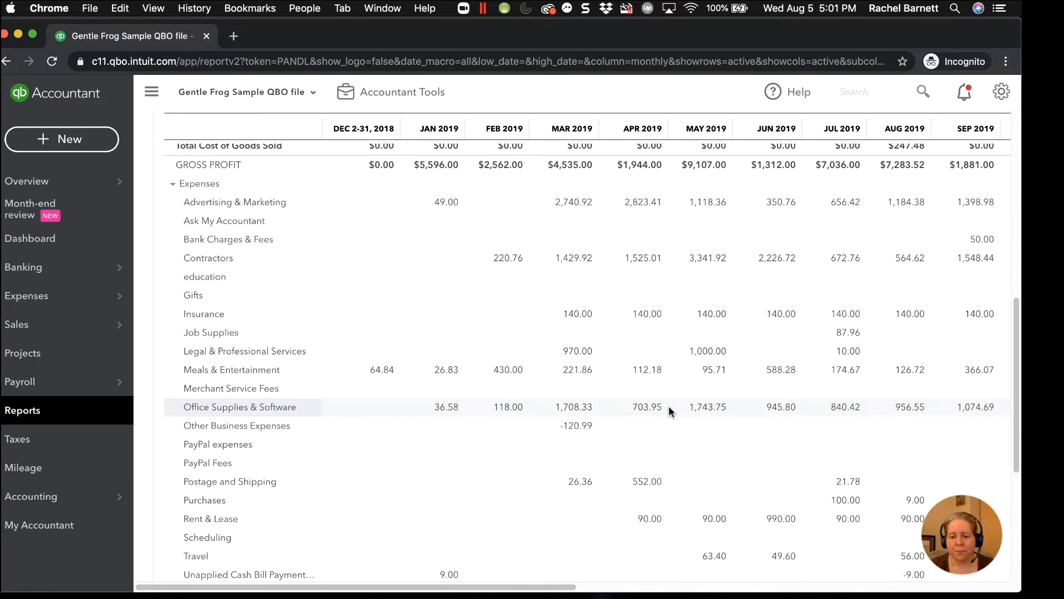
scroll(669, 410, "down", 3)
Step: Switch to QuickBooks Desktop and show the Profit & Loss report's columns by Month
key("super+Tab")
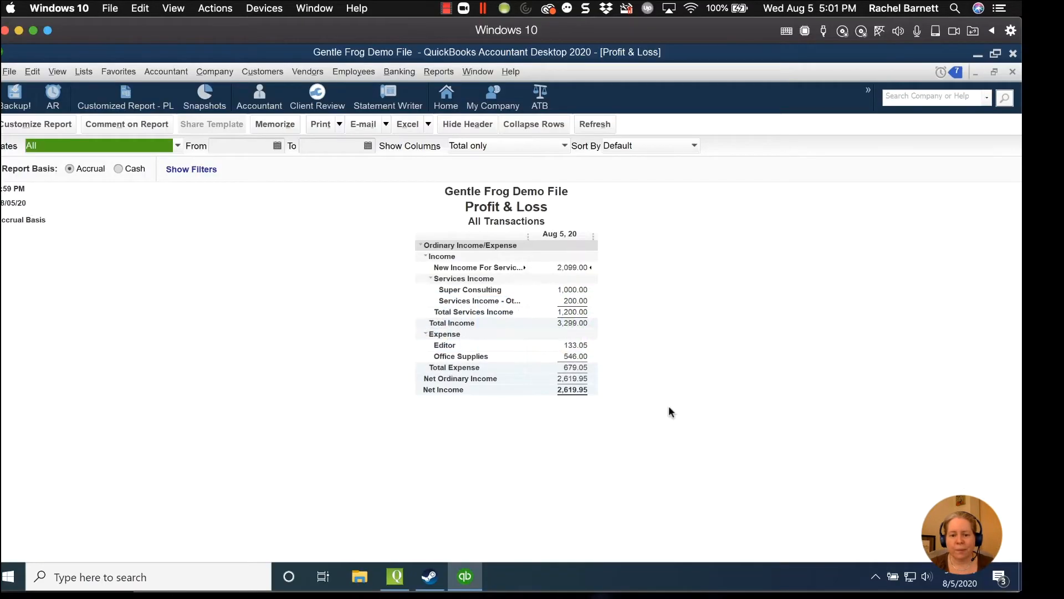
left_click(350, 357)
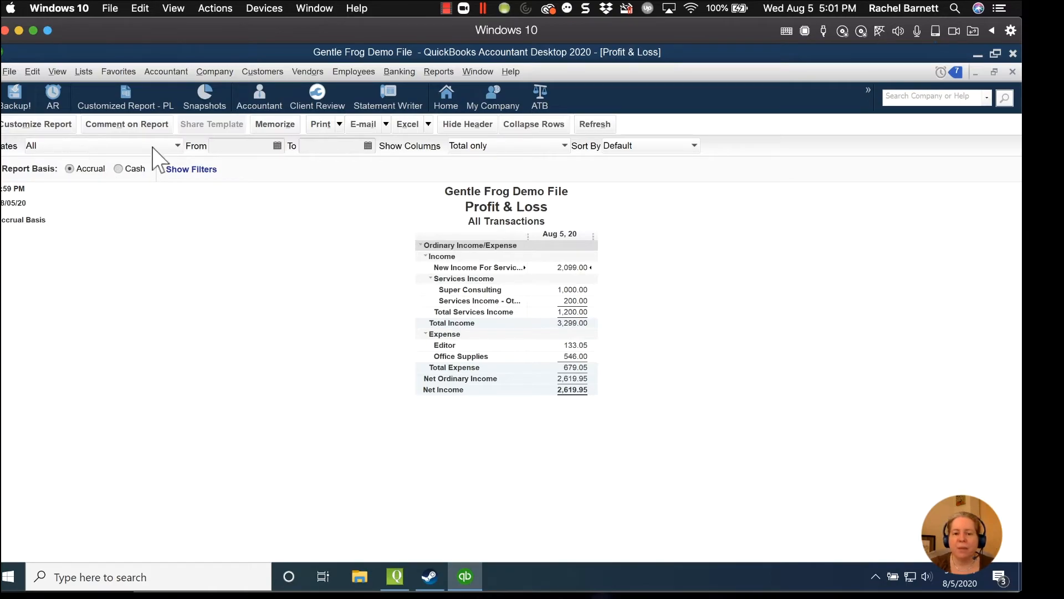
left_click(470, 148)
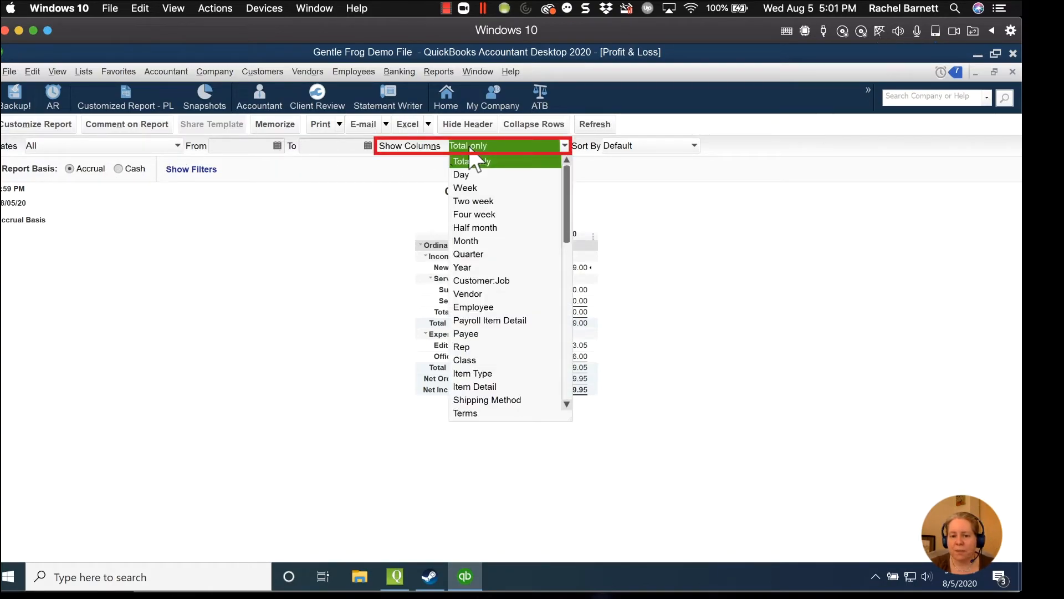
left_click(480, 242)
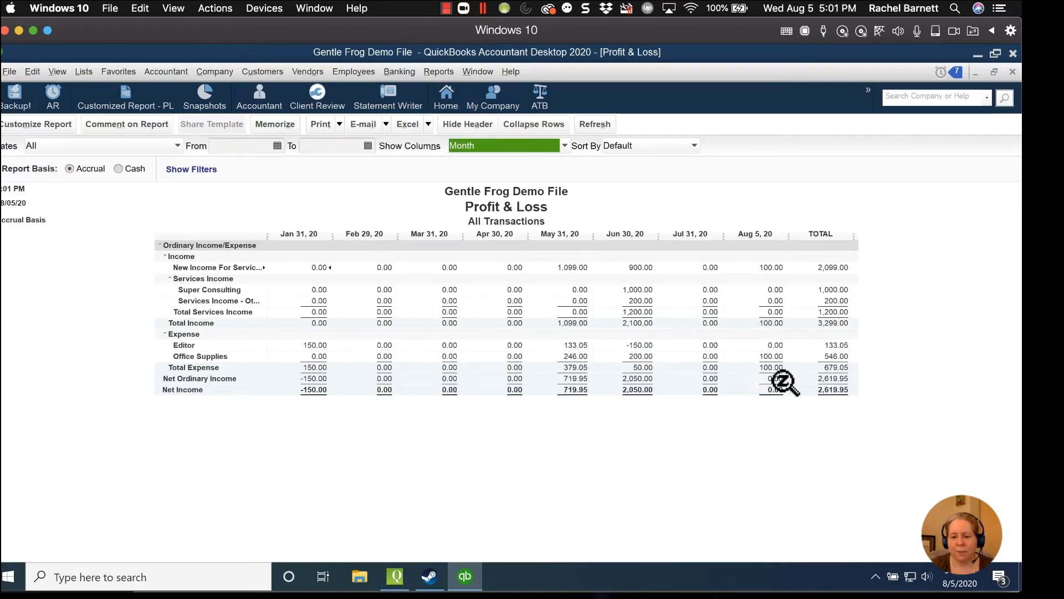
Step: Switch back to QuickBooks Online and export the monthly Profit and Loss report to Excel
key("super+Tab")
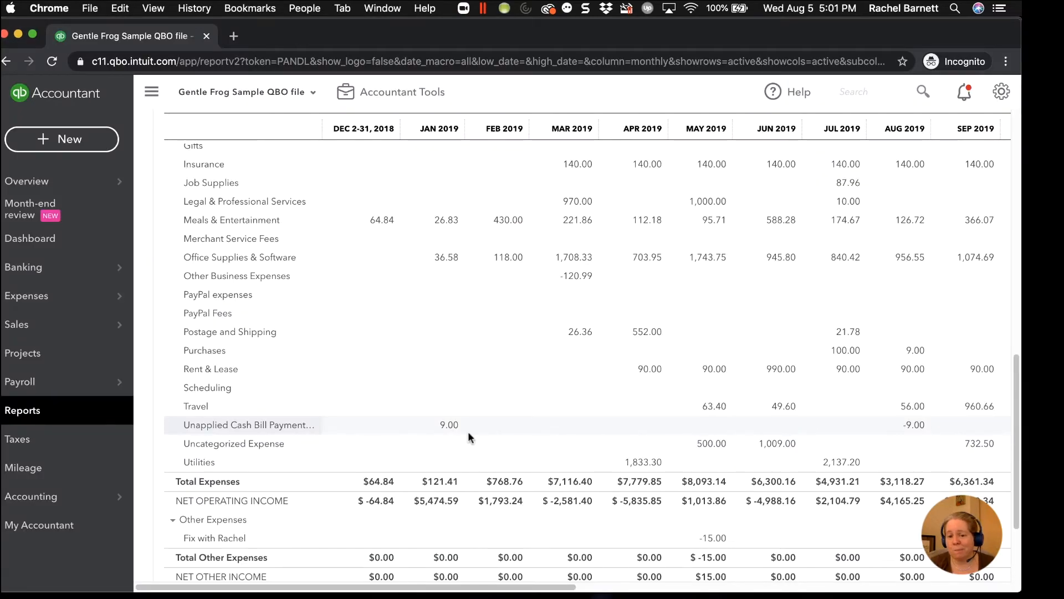
scroll(468, 436, "up", 15)
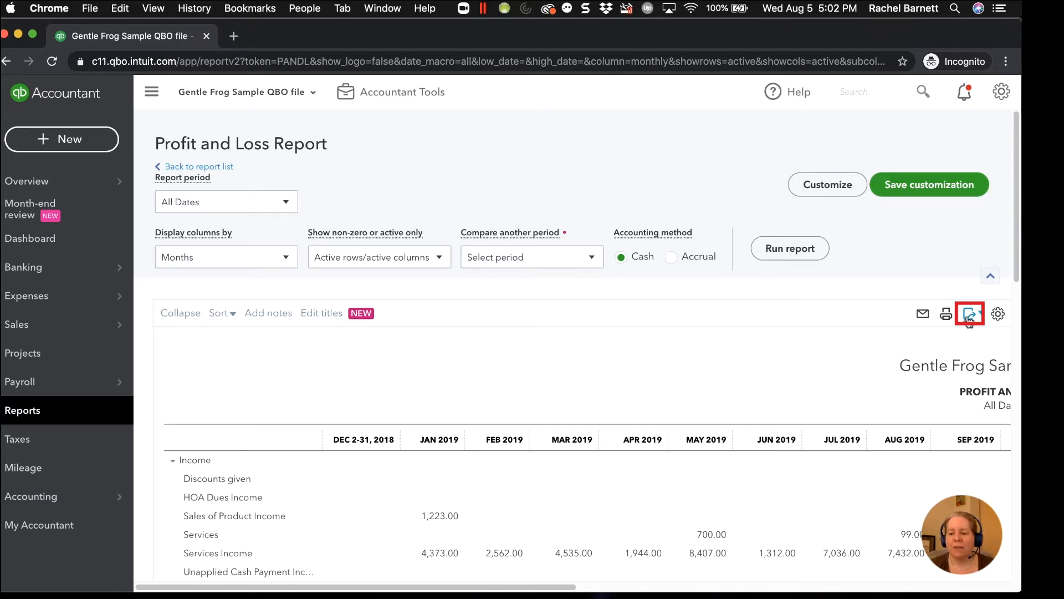
left_click(967, 321)
left_click(895, 340)
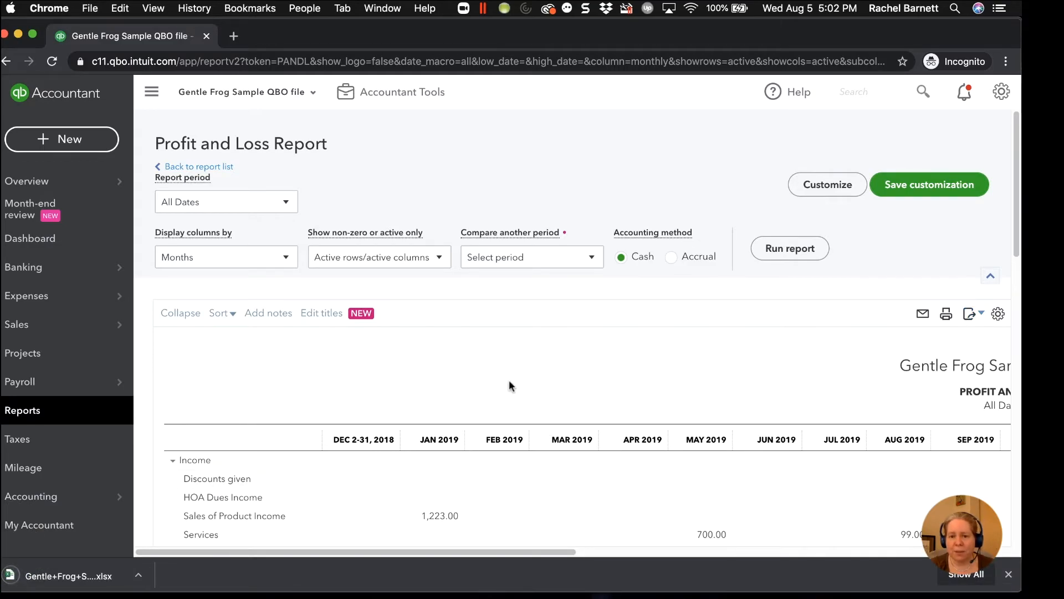
Step: Switch to QuickBooks Desktop and export the monthly Profit & Loss report as a new comma separated values (.csv) file
key("super+Tab")
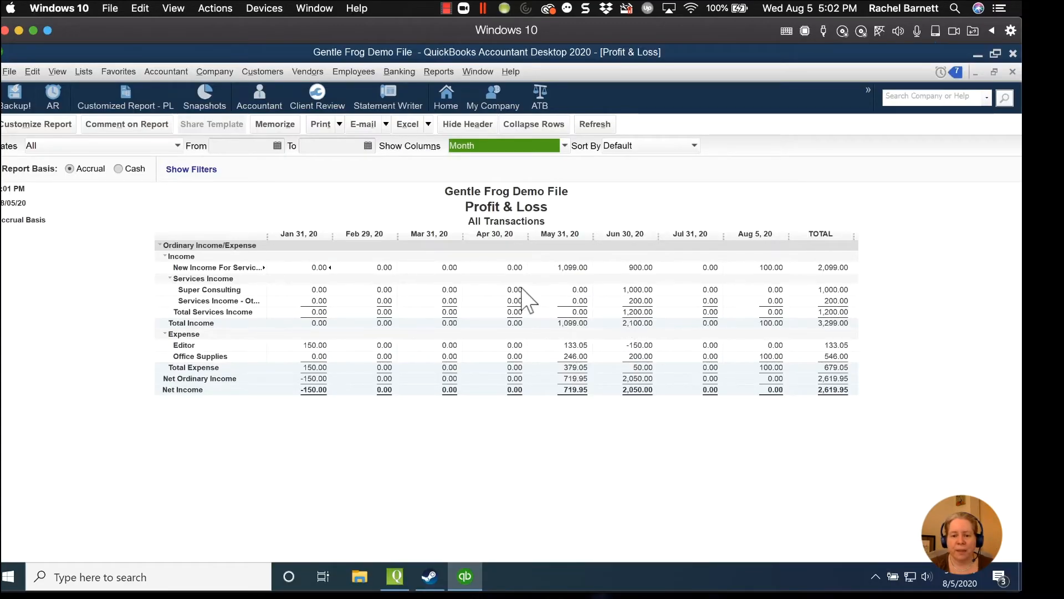
left_click(414, 127)
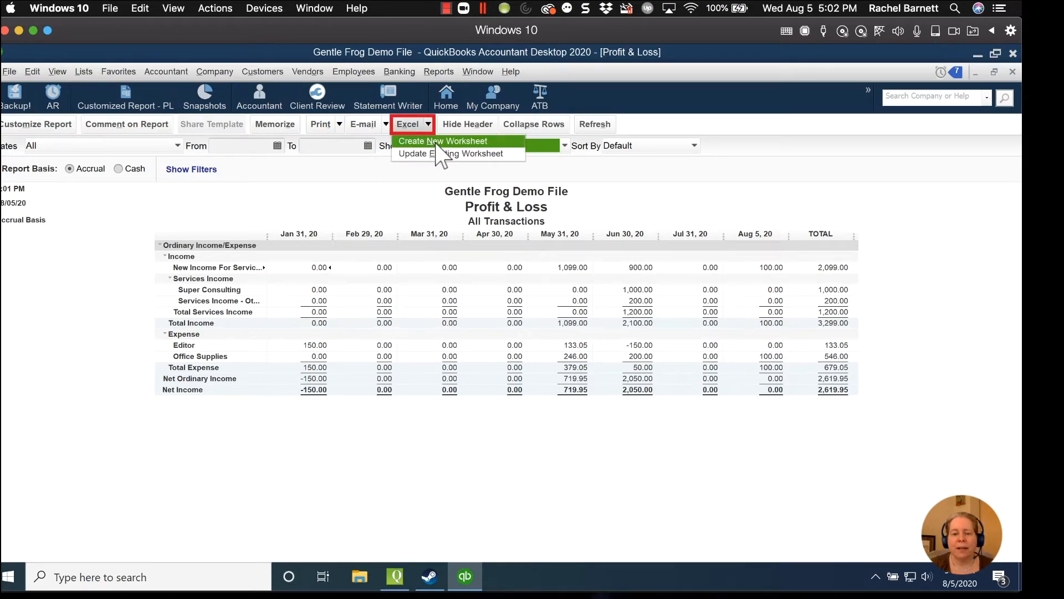
left_click(441, 142)
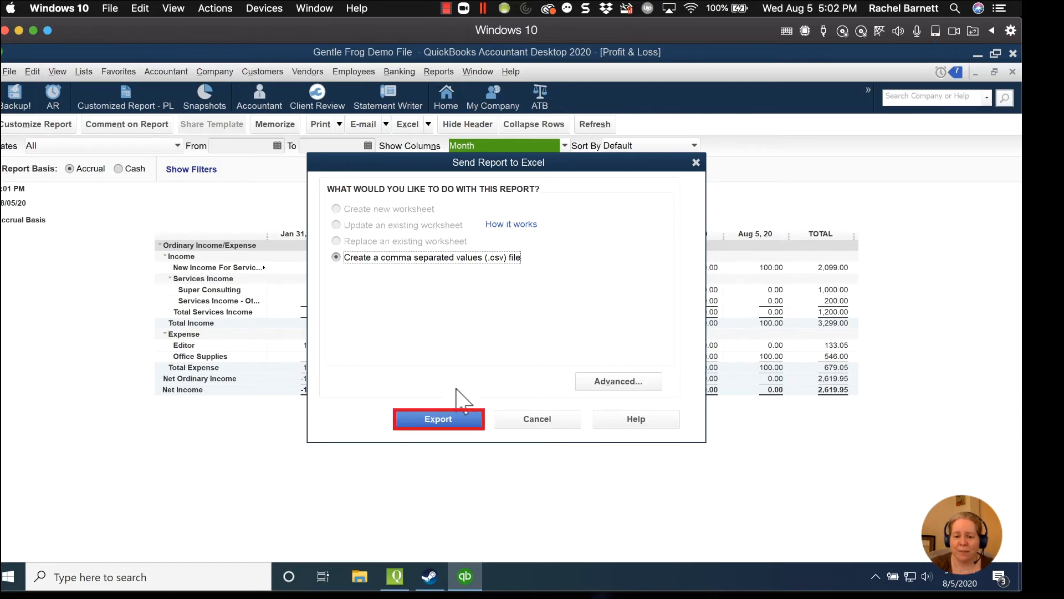
left_click(447, 420)
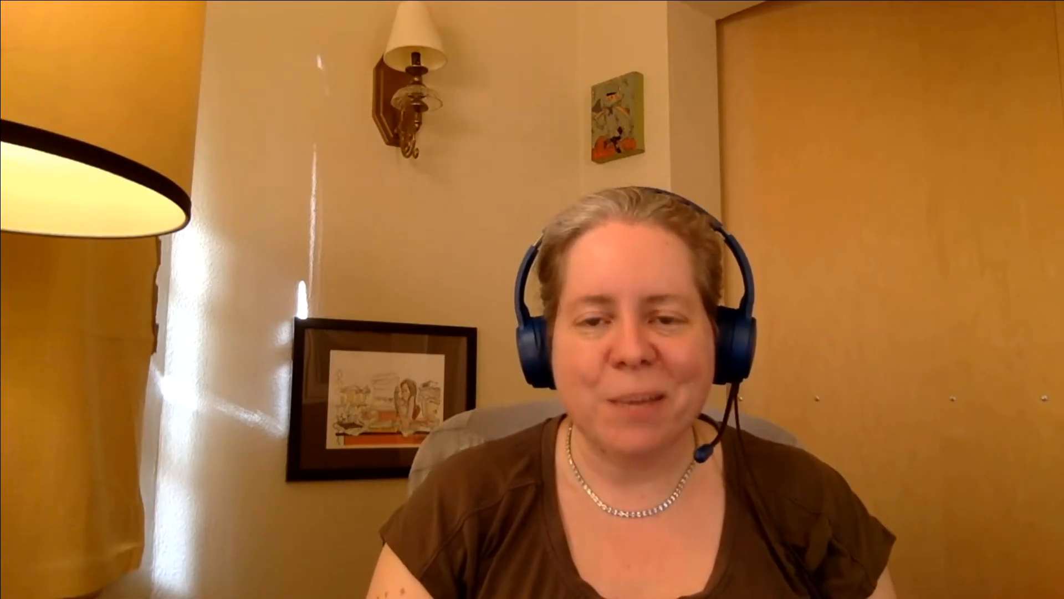